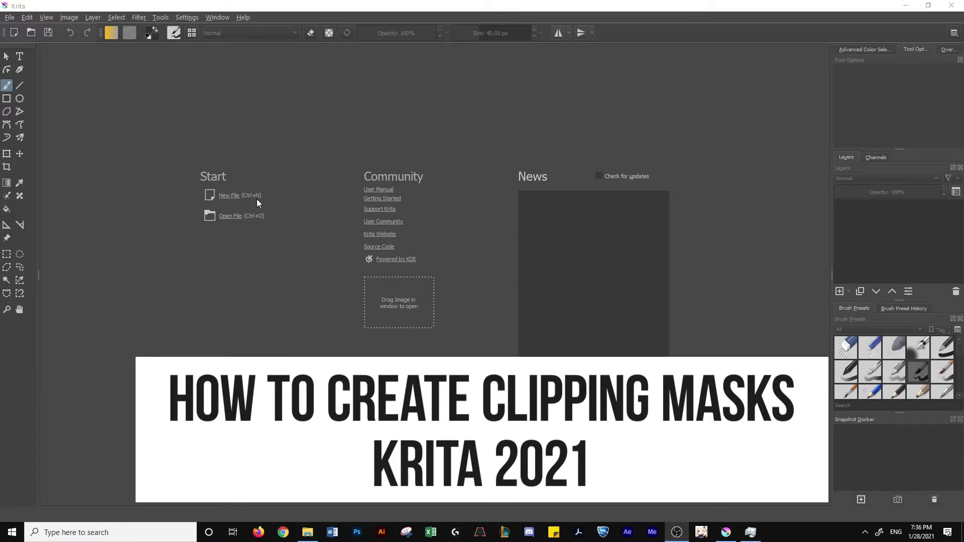
# Step: Create a new blank 1600 × 1200 px, 300 ppi RGB document
pyautogui.click(230, 194)
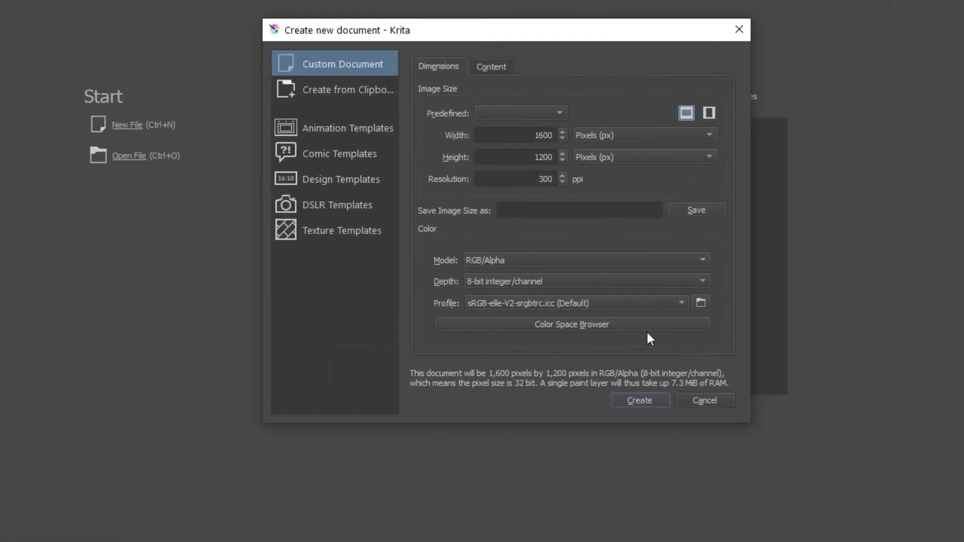
pyautogui.click(643, 401)
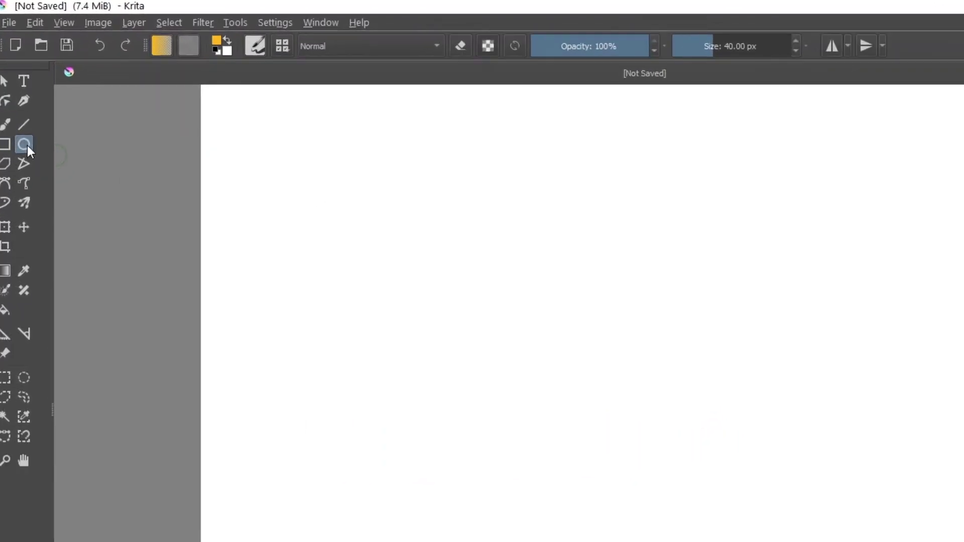
# Step: Draw an orange circle with the Ellipse tool, then an overlapping black circle on new Paint Layer 2
pyautogui.click(24, 145)
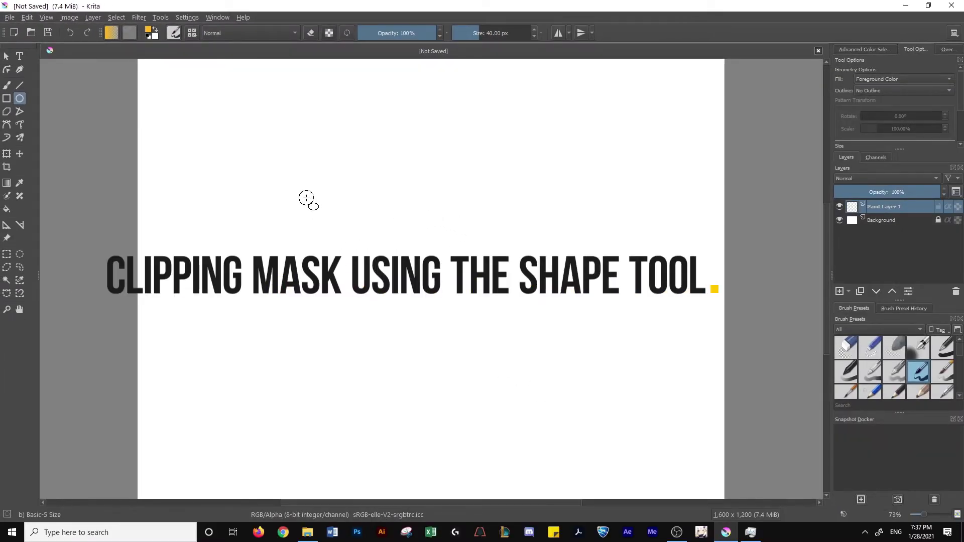
pyautogui.moveTo(295, 192); pyautogui.dragTo(490, 358)
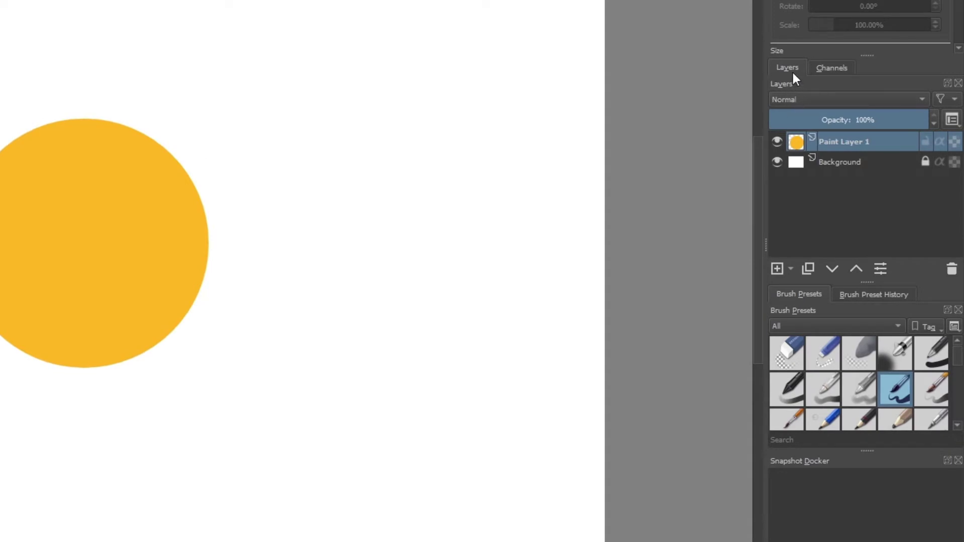
pyautogui.click(776, 269)
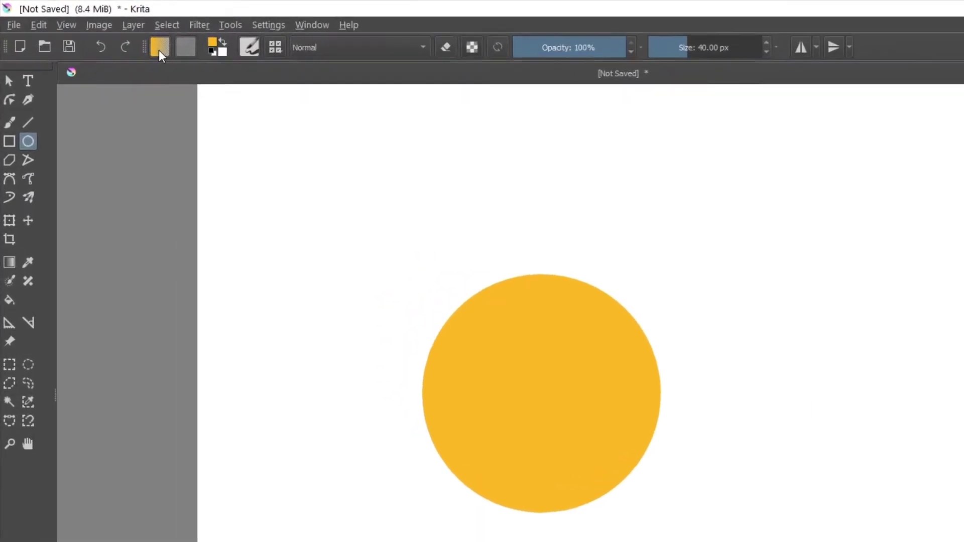
pyautogui.click(111, 34)
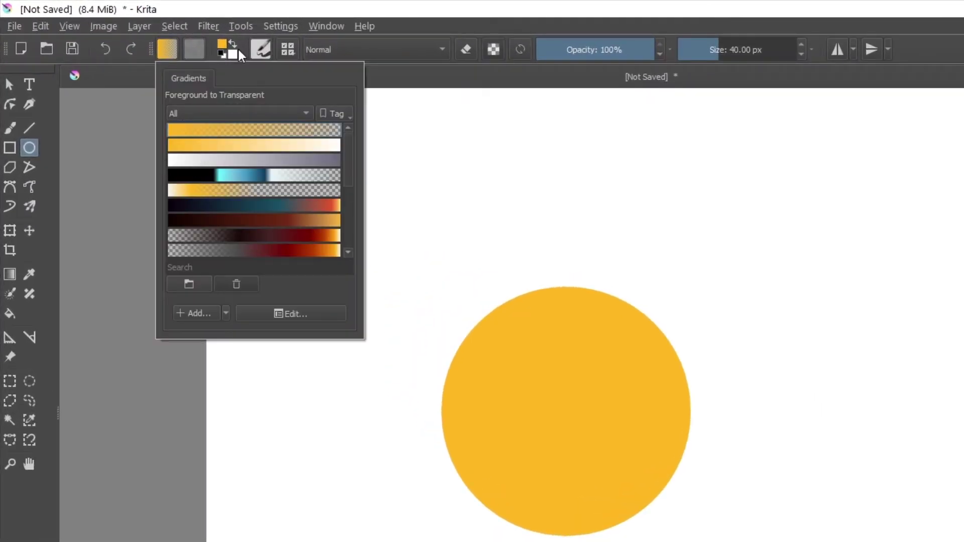
pyautogui.click(222, 46)
pyautogui.click(623, 242)
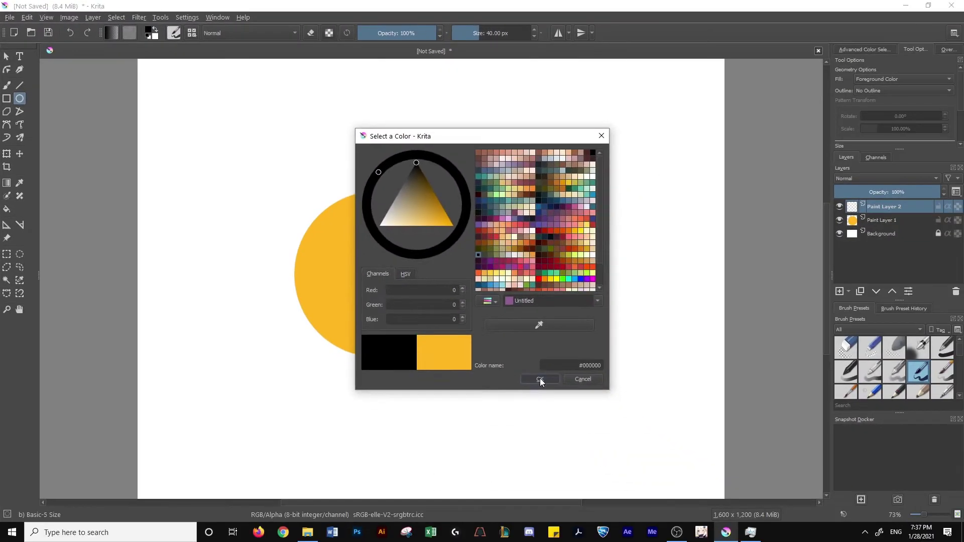
pyautogui.click(540, 380)
pyautogui.moveTo(469, 164)
pyautogui.mouseDown()
pyautogui.moveTo(423, 306)
pyautogui.moveTo(445, 282)
pyautogui.moveTo(451, 299)
pyautogui.mouseUp()
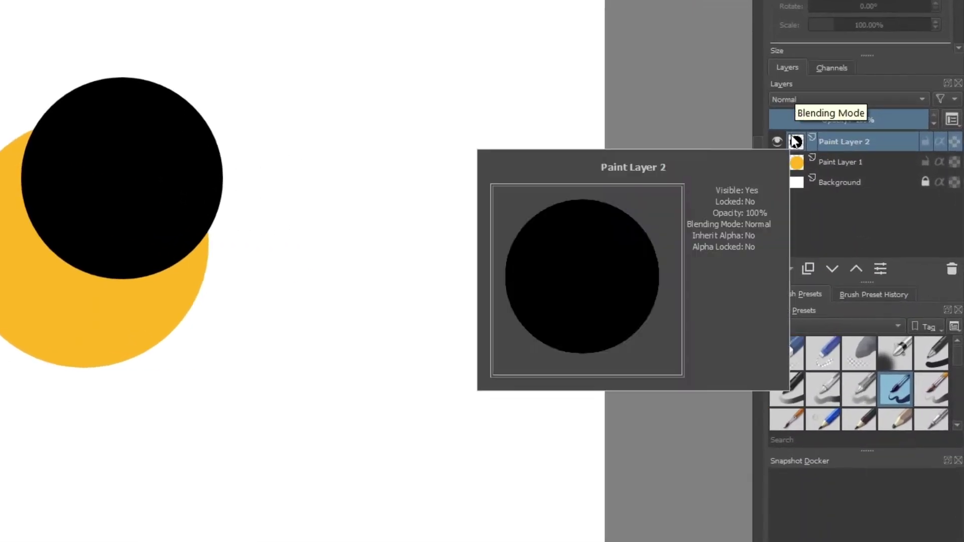
# Step: Select Paint Layer 1 and Paint Layer 2 together and group them with Ctrl+G
pyautogui.moveTo(830, 156)
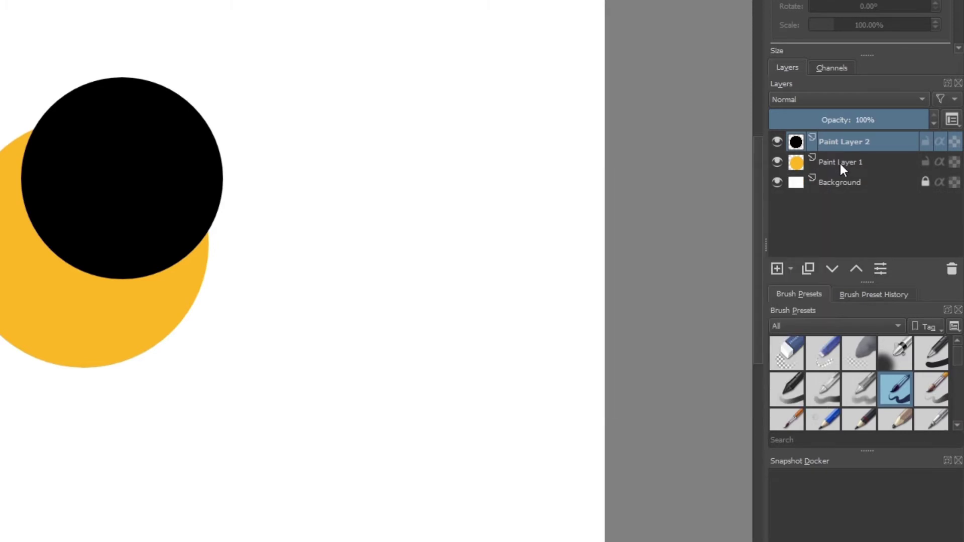
pyautogui.keyDown('ctrl'); pyautogui.click(842, 164); pyautogui.keyUp('ctrl')
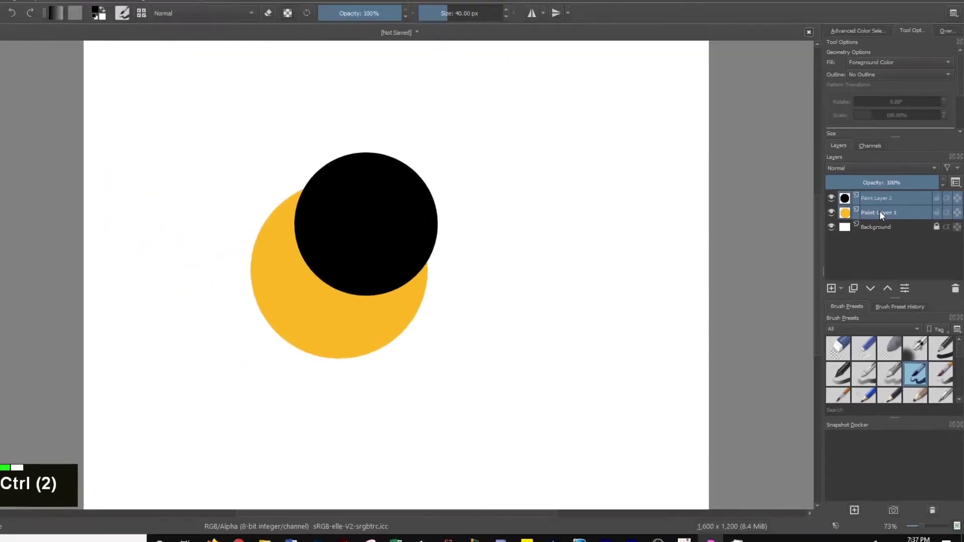
pyautogui.keyDown('ctrl'); pyautogui.click(842, 161); pyautogui.keyUp('ctrl')
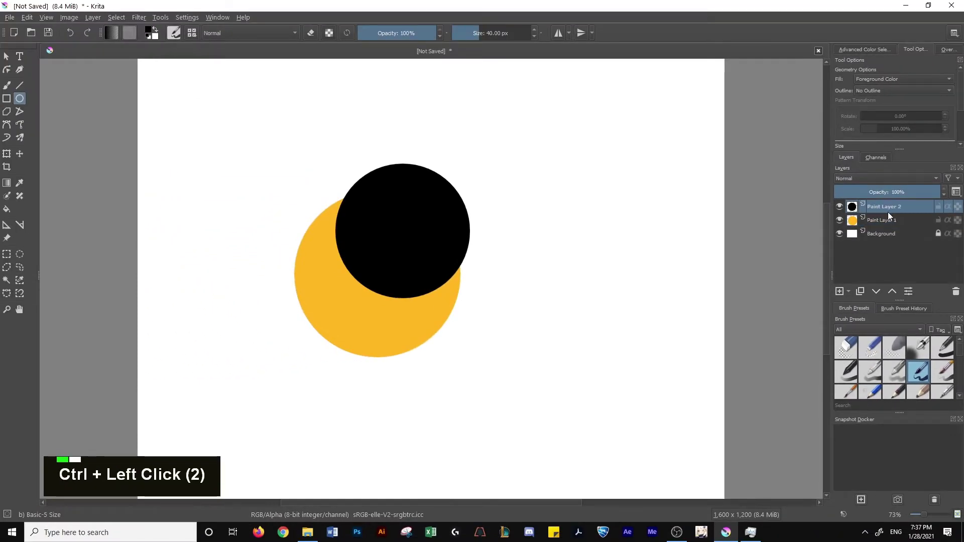
pyautogui.keyDown('ctrl'); pyautogui.click(887, 219); pyautogui.keyUp('ctrl')
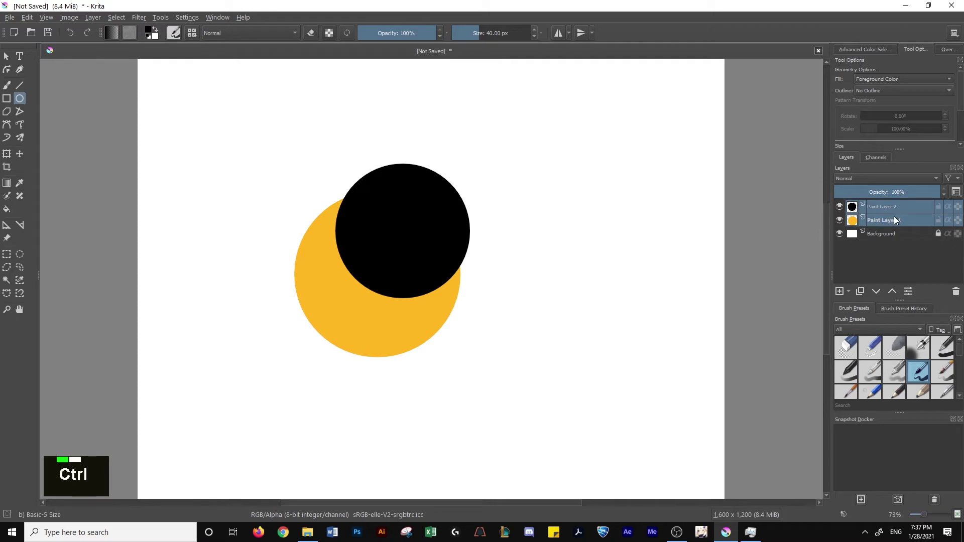
pyautogui.hotkey('ctrl', 'g')
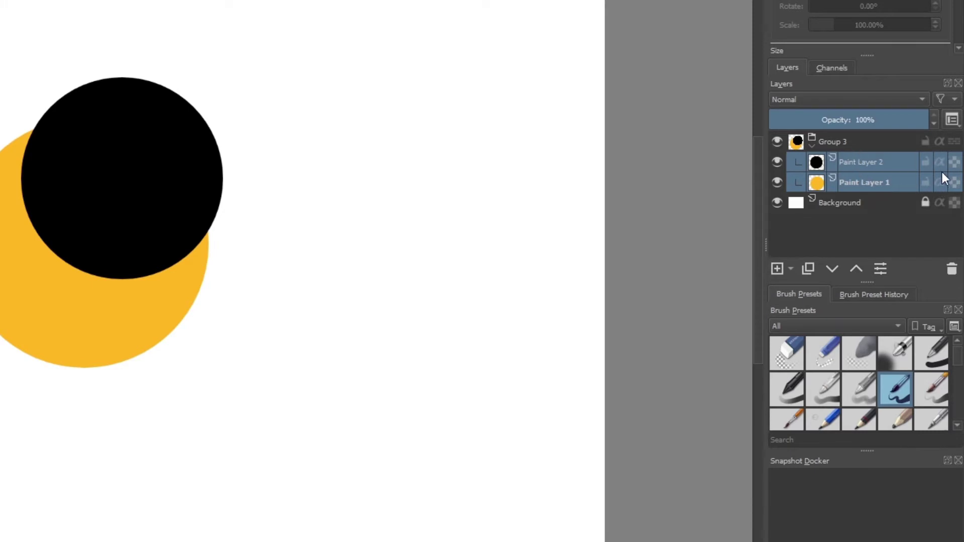
pyautogui.click(906, 192)
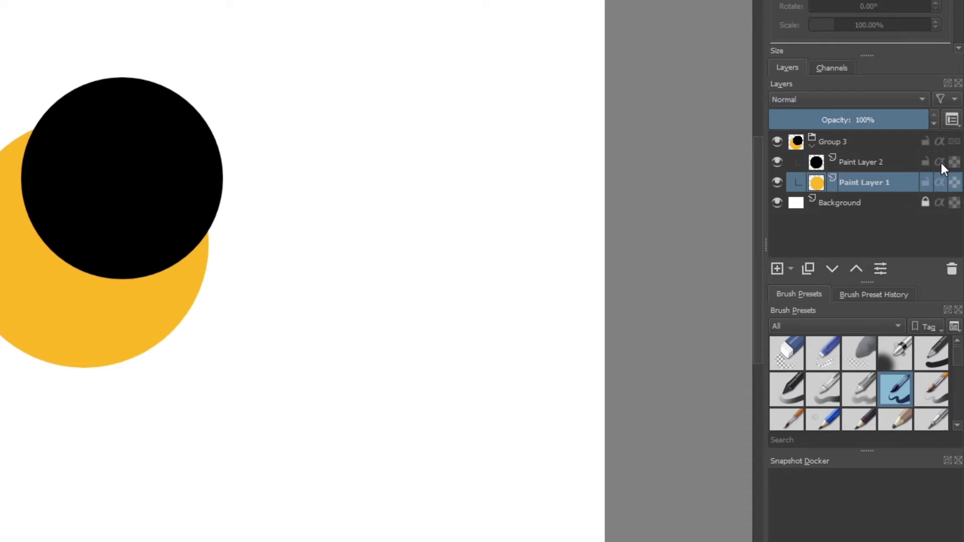
pyautogui.moveTo(941, 163)
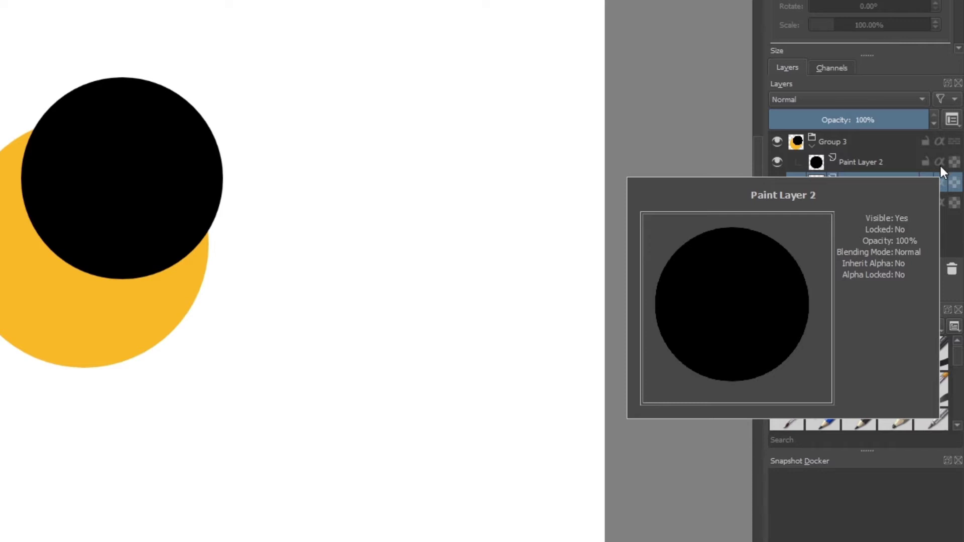
pyautogui.click(939, 162)
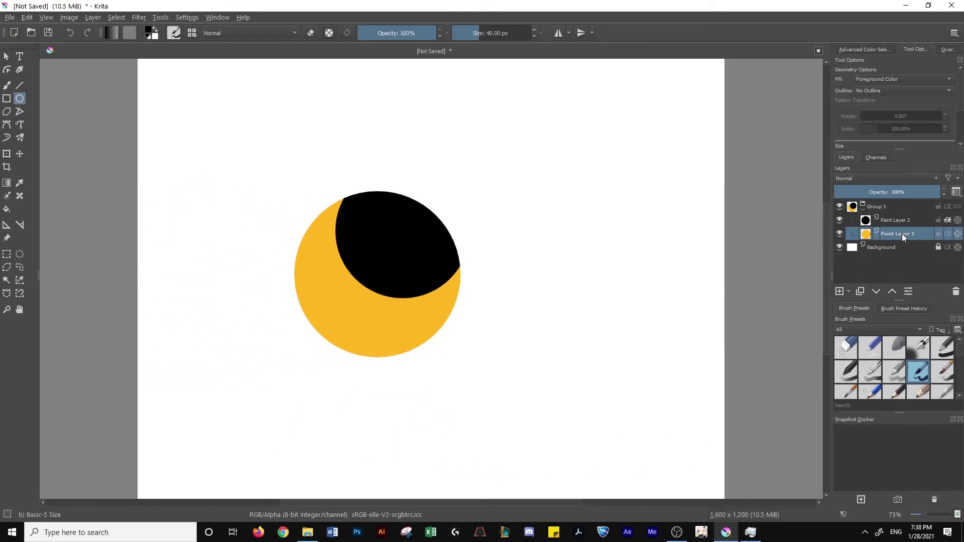
# Step: Move Paint Layer 1 above Paint Layer 2 and turn on its Inherit Alpha clipping
pyautogui.click(948, 221)
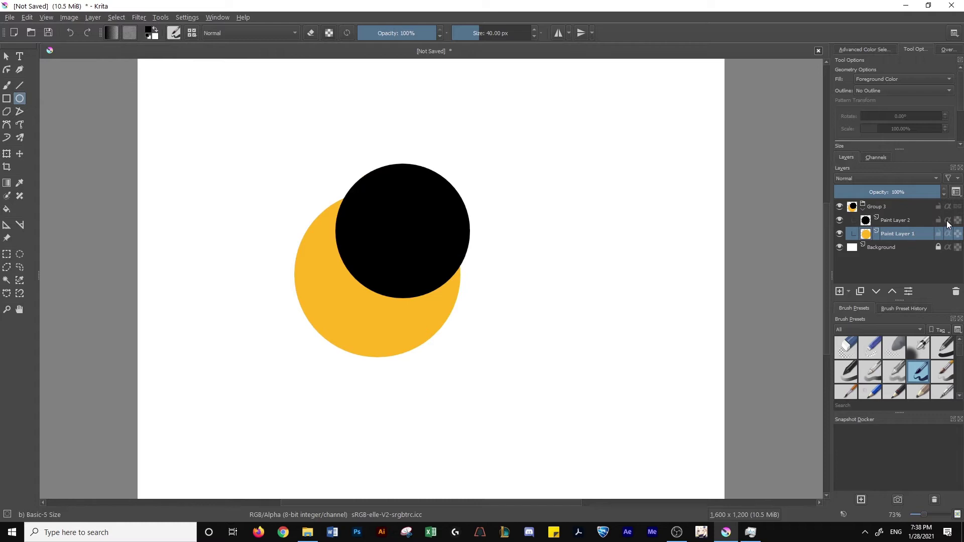
pyautogui.moveTo(892, 229); pyautogui.dragTo(894, 216)
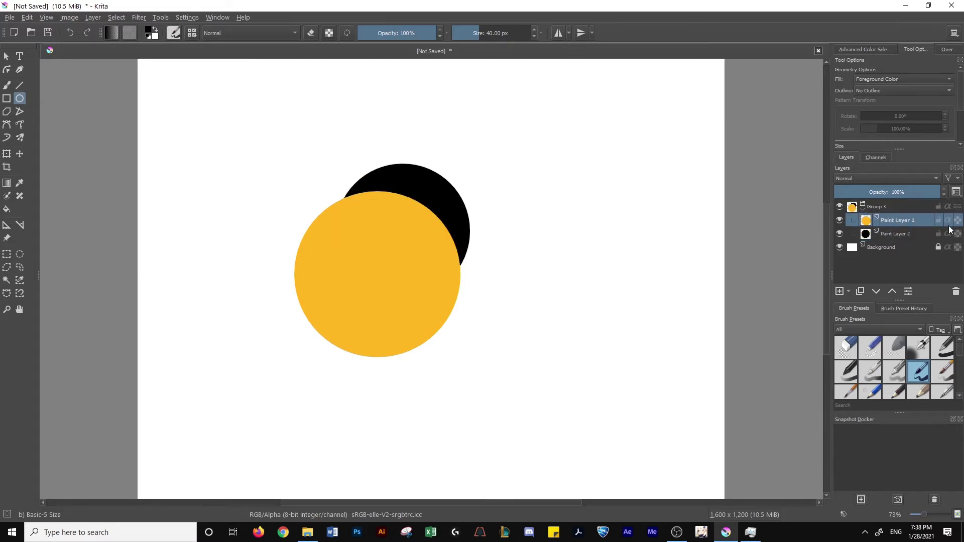
pyautogui.click(949, 223)
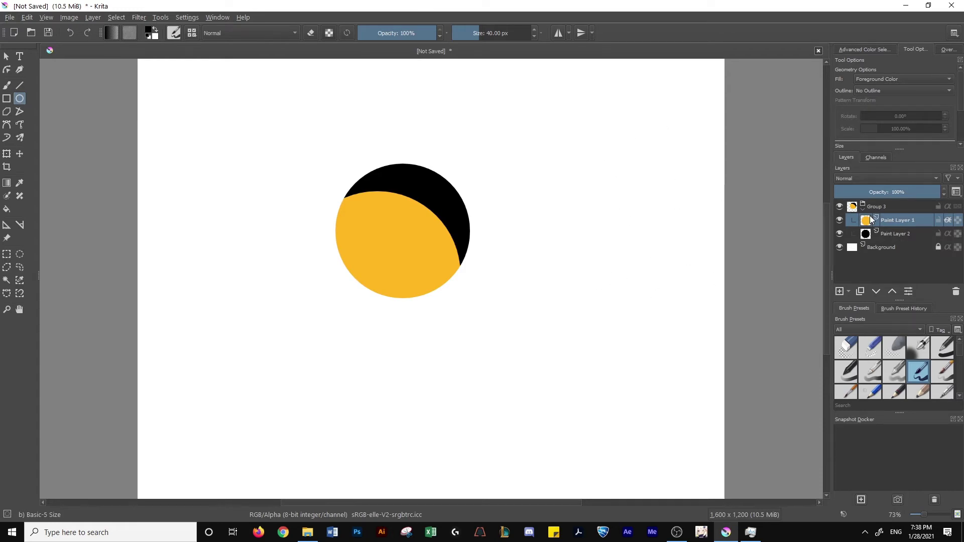
# Step: Select Paint Layer 2 and clear its contents with Delete
pyautogui.press('ctrl')
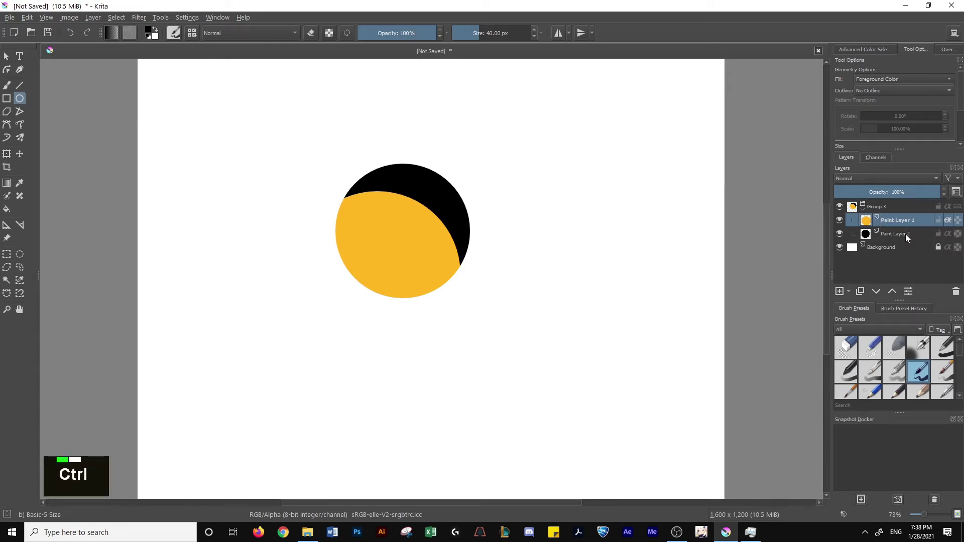
pyautogui.press('ctrl')
pyautogui.click(897, 233)
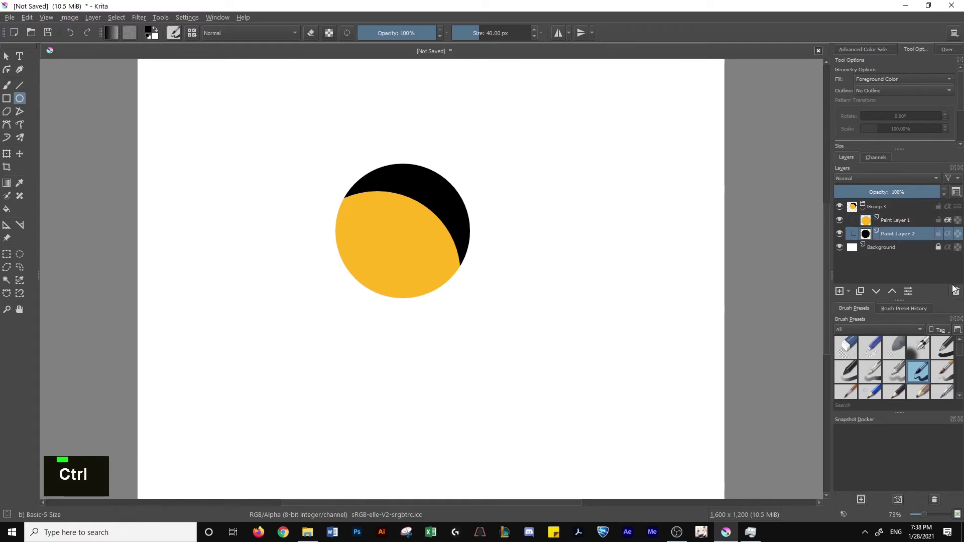
pyautogui.press('Delete')
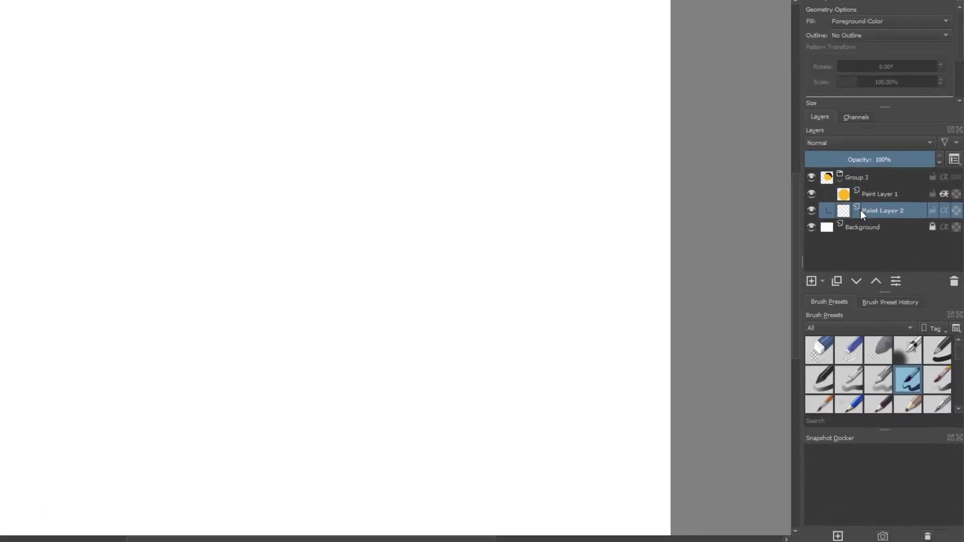
# Step: Remove Paint Layer 2 from Group 3 and choose Layer > Import/Export to import a file as a layer
pyautogui.rightClick(870, 183)
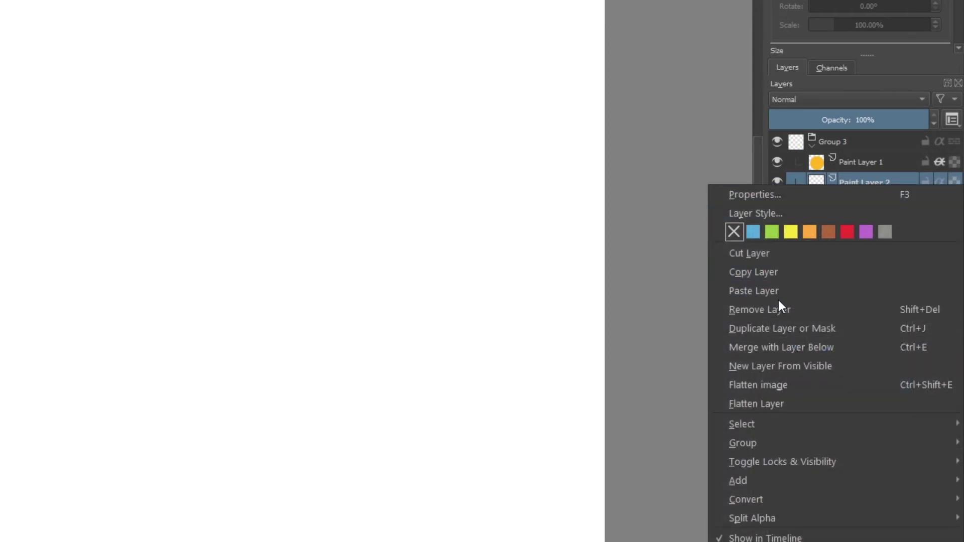
pyautogui.click(759, 309)
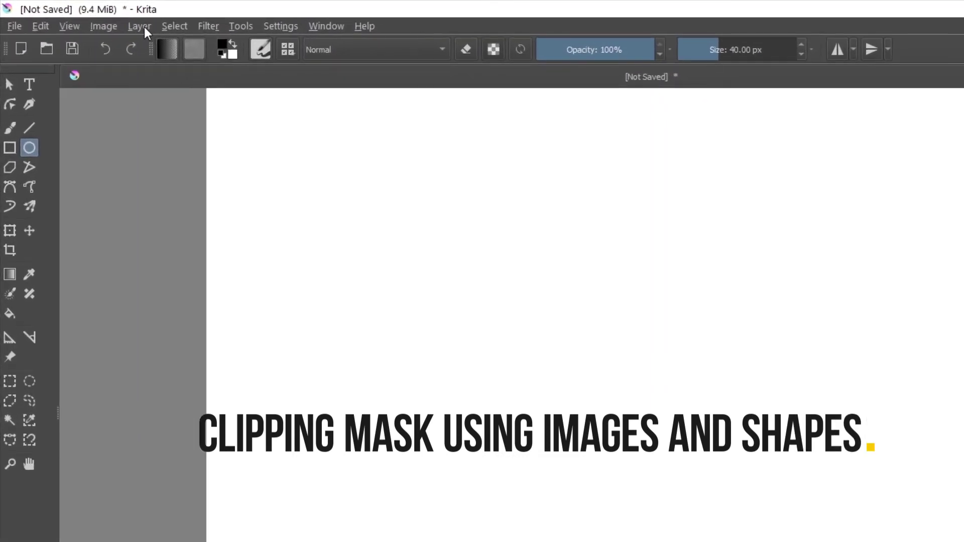
pyautogui.click(93, 17)
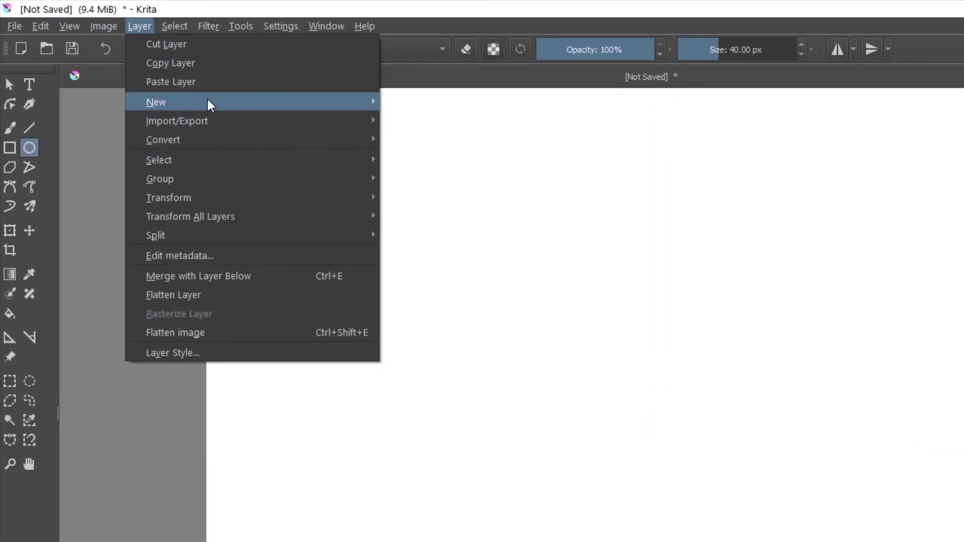
pyautogui.moveTo(226, 123)
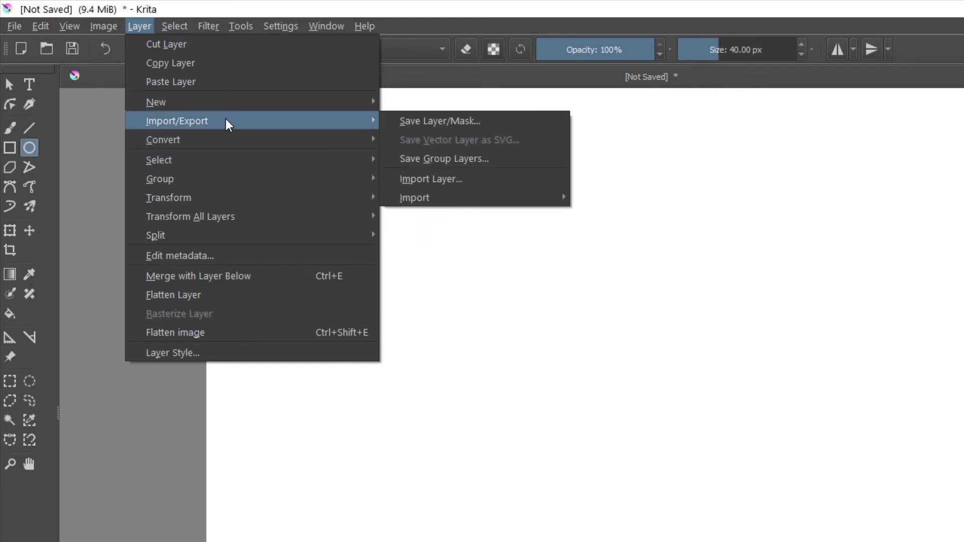
pyautogui.moveTo(481, 196)
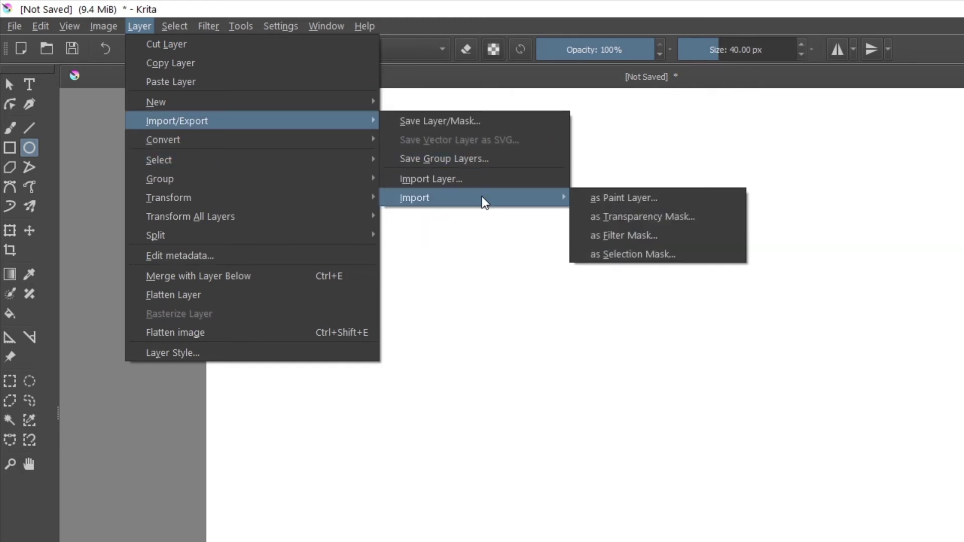
pyautogui.click(501, 178)
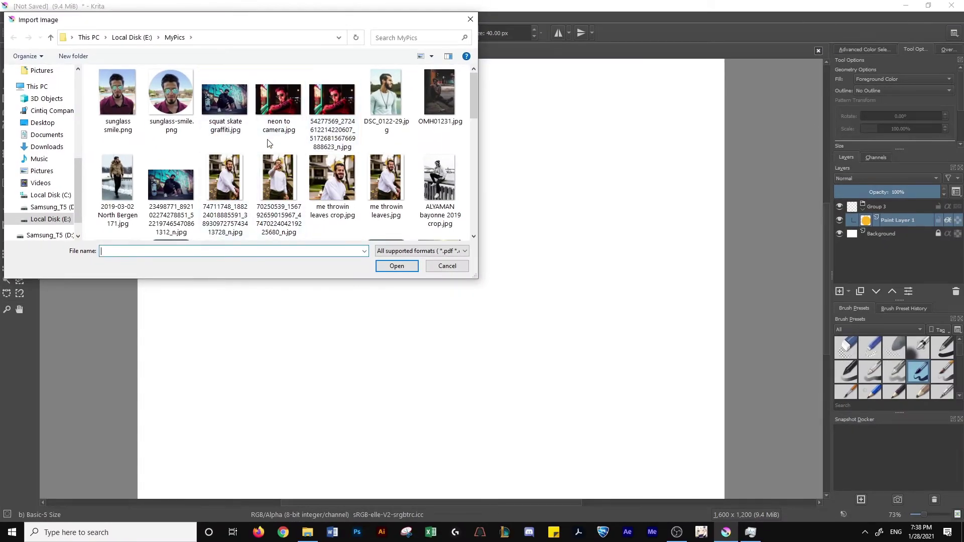
# Step: Import the photo DSC_0122-29.jpg as a new layer above Paint Layer 1
pyautogui.scroll(-1, 384, 115)
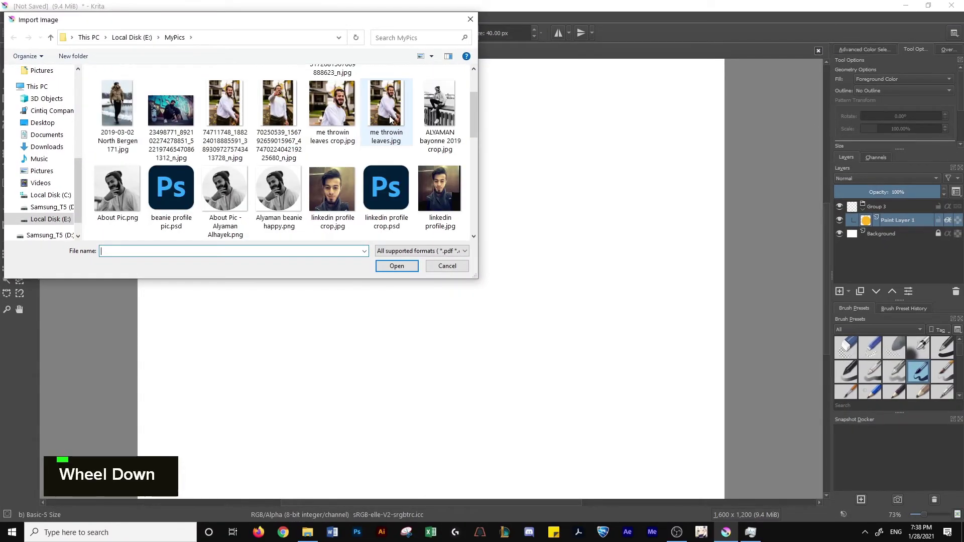
pyautogui.scroll(1, 390, 119)
pyautogui.click(391, 103)
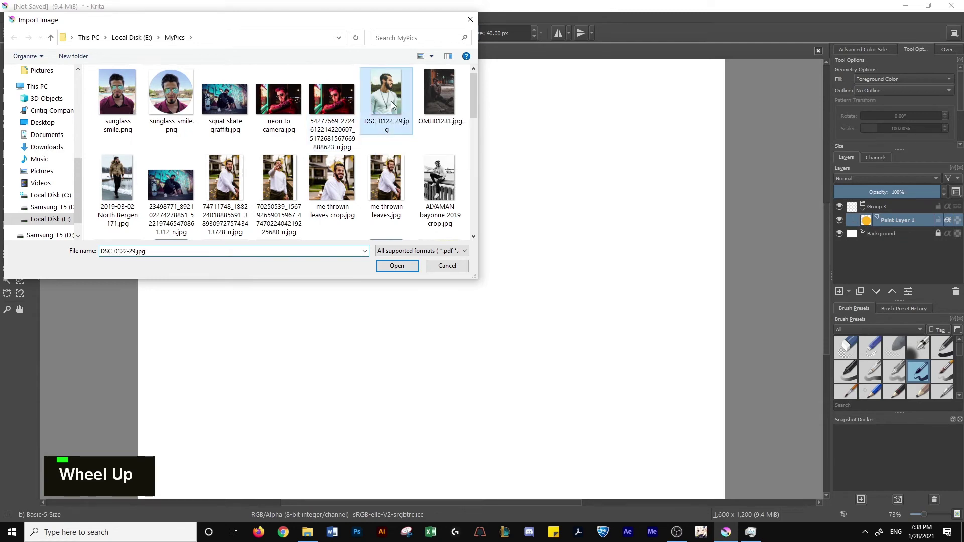
pyautogui.doubleClick(410, 270)
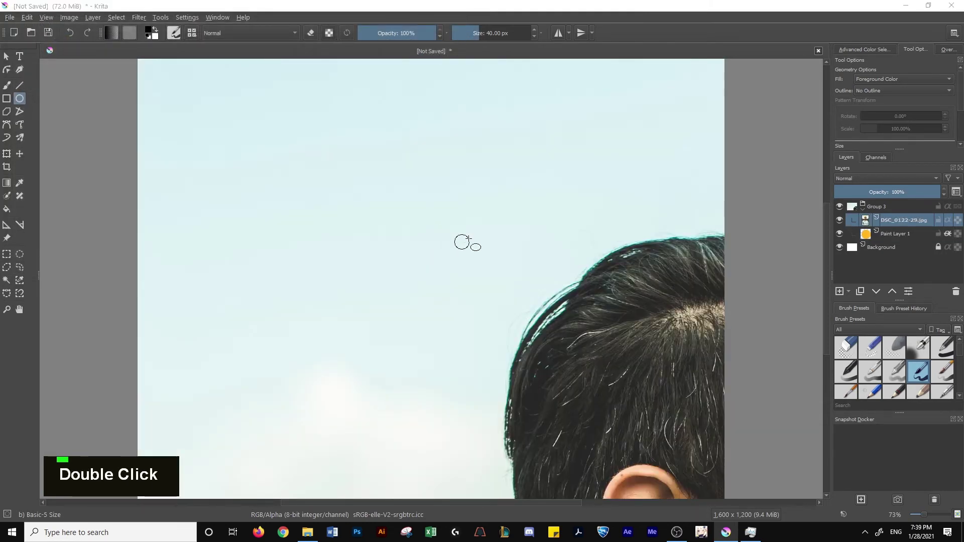
pyautogui.scroll(-4, 529, 277)
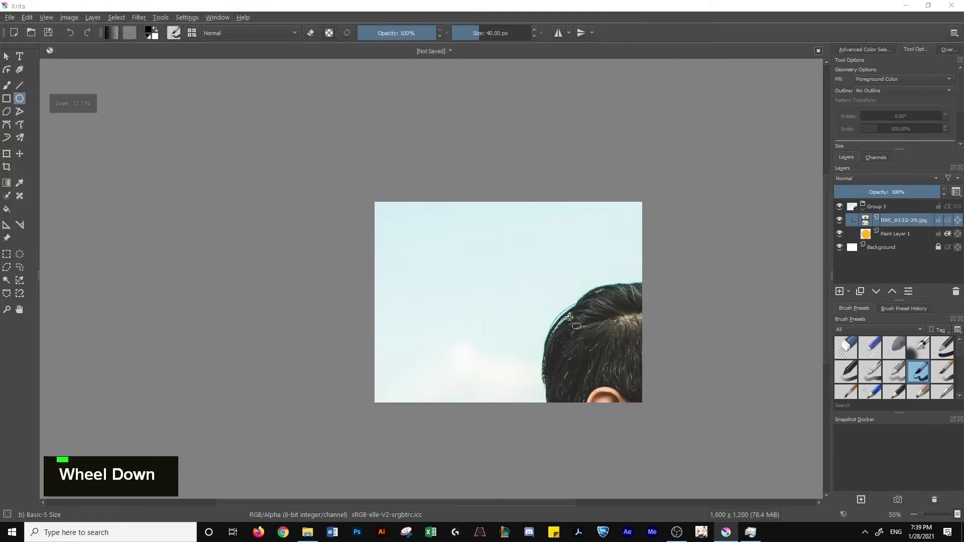
# Step: Scale the photo down proportionally with Ctrl+T until it fits the canvas height
pyautogui.hotkey('ctrl', 't')
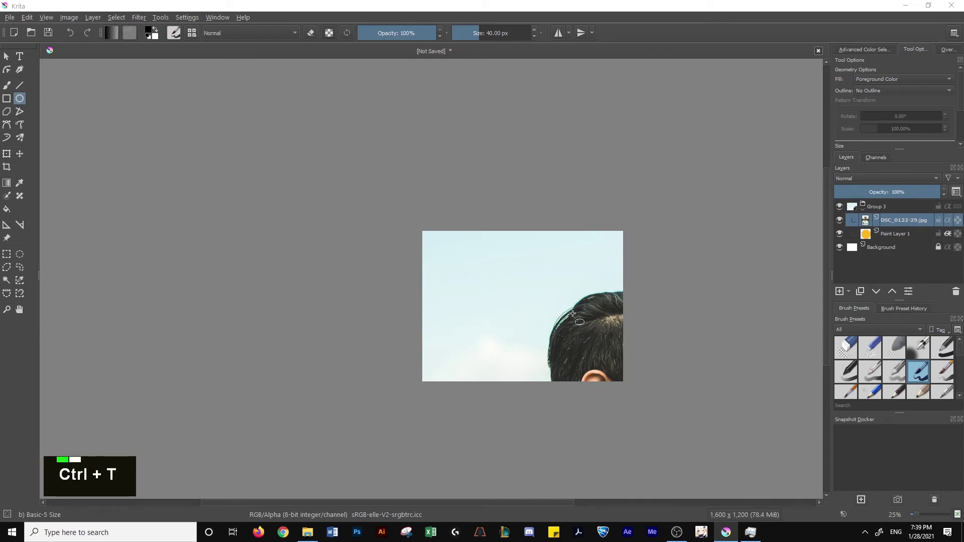
pyautogui.hotkey('ctrl', 't')
pyautogui.moveTo(628, 231); pyautogui.dragTo(517, 281)
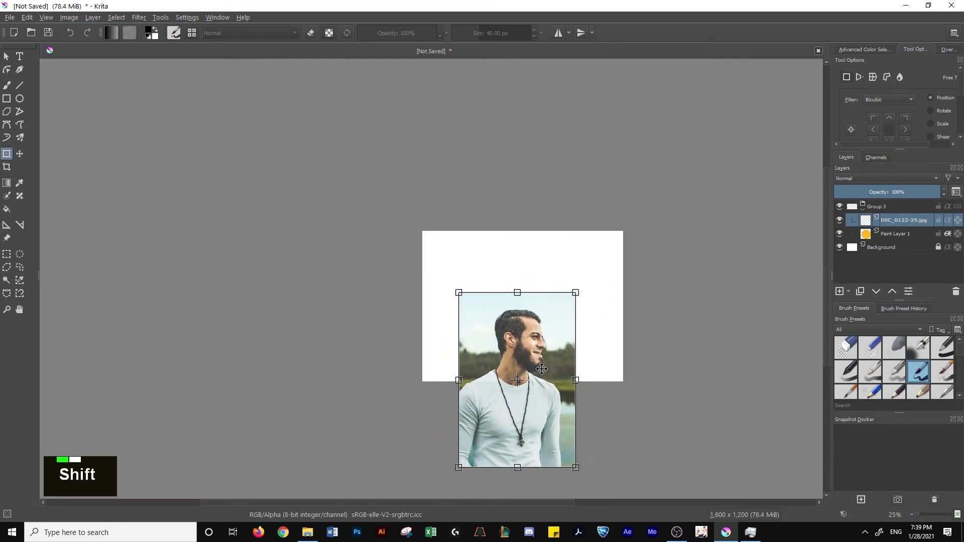
pyautogui.moveTo(542, 369); pyautogui.dragTo(550, 307)
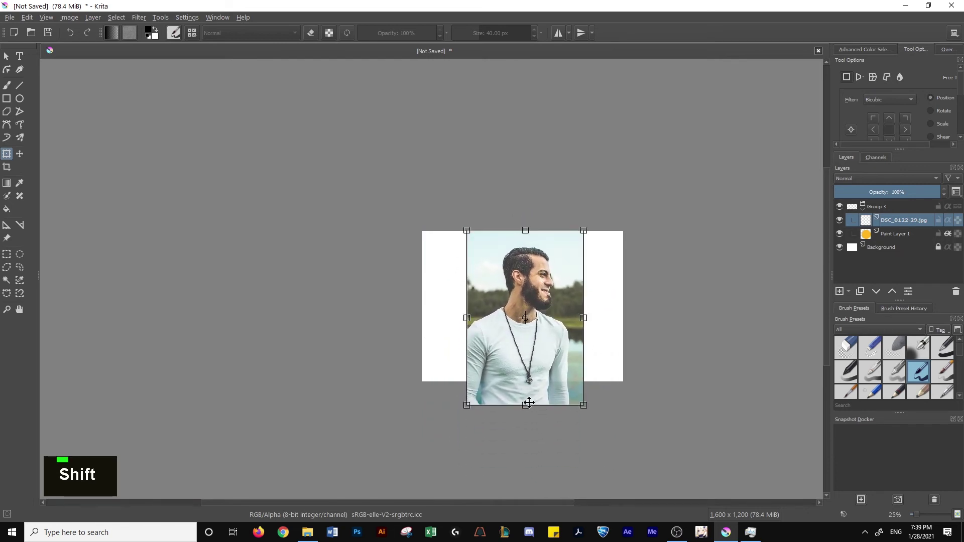
pyautogui.moveTo(528, 404); pyautogui.dragTo(525, 381)
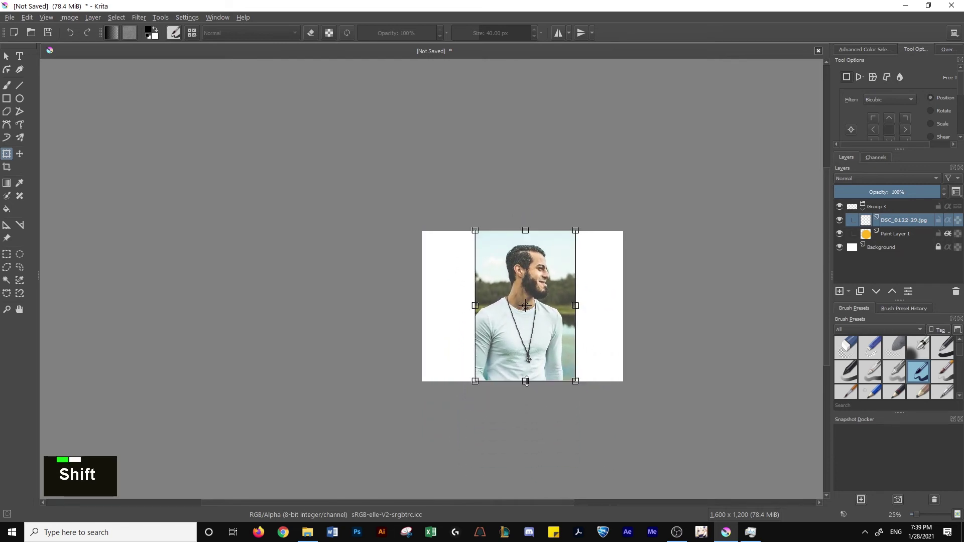
pyautogui.press('Return')
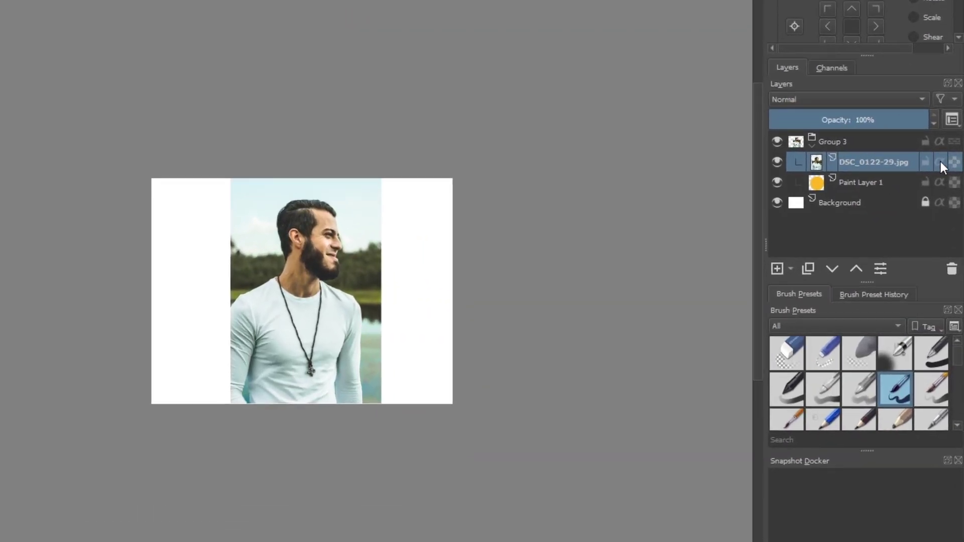
# Step: Enable Inherit Alpha on the photo layer and move the face inside the circle
pyautogui.moveTo(941, 161)
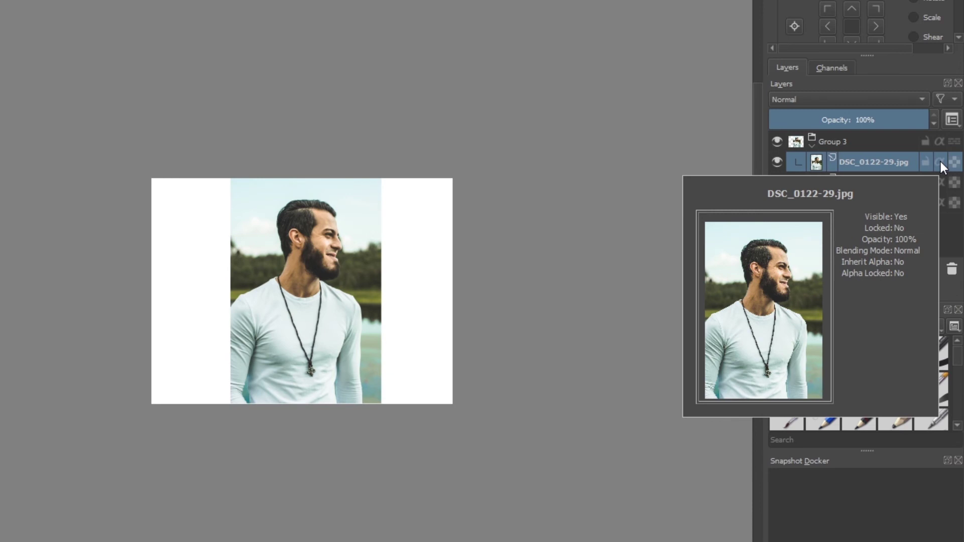
pyautogui.click(940, 162)
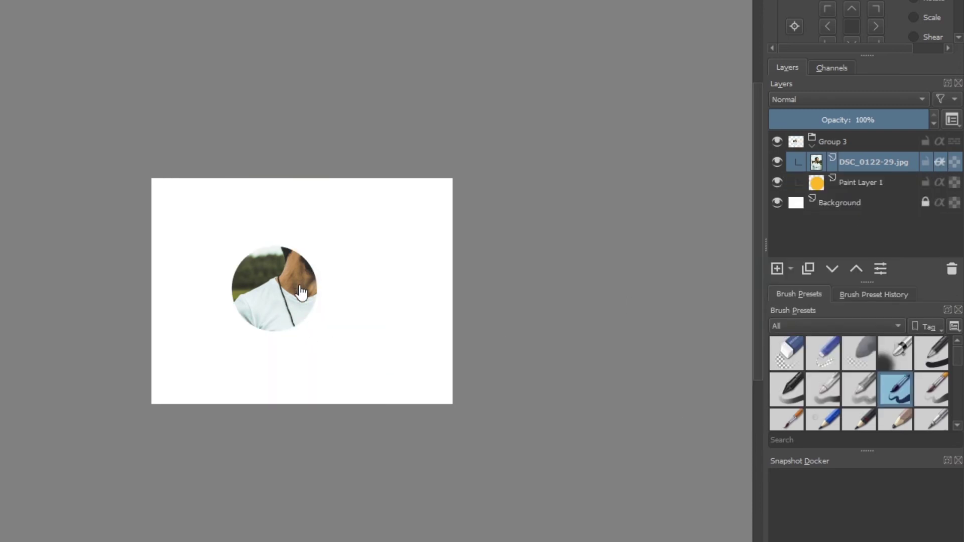
pyautogui.press('t')
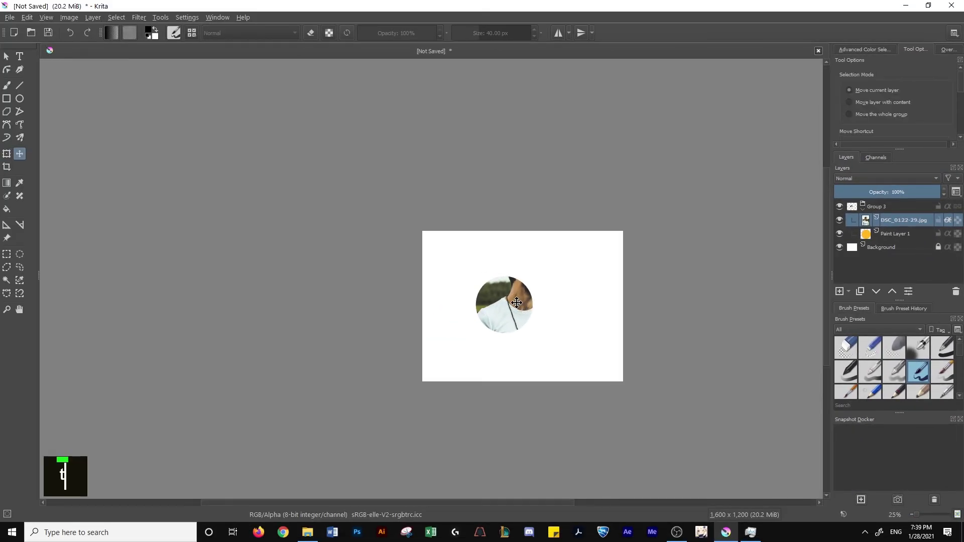
pyautogui.moveTo(513, 300); pyautogui.dragTo(492, 335)
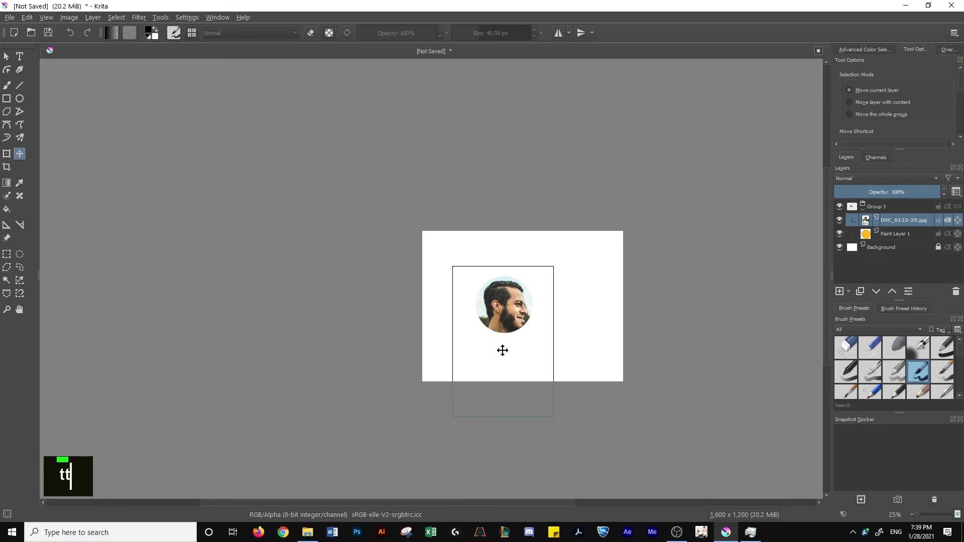
# Step: Shrink the photo proportionally so the man's face fills the round frame
pyautogui.hotkey('ctrl', 't')
pyautogui.moveTo(503, 417); pyautogui.dragTo(510, 351)
pyautogui.press('Return')
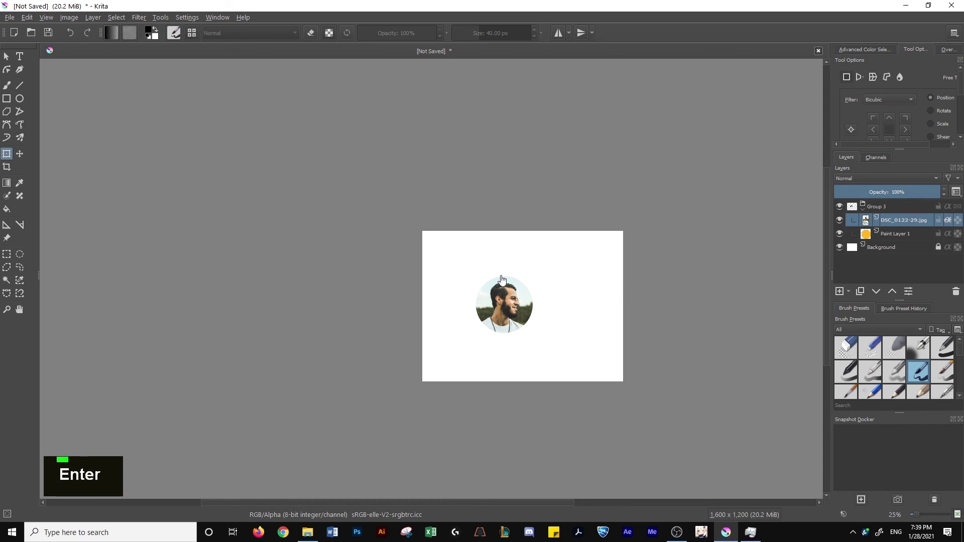
pyautogui.scroll(4, 537, 397)
pyautogui.press('Return')
pyautogui.scroll(1, 571, 357)
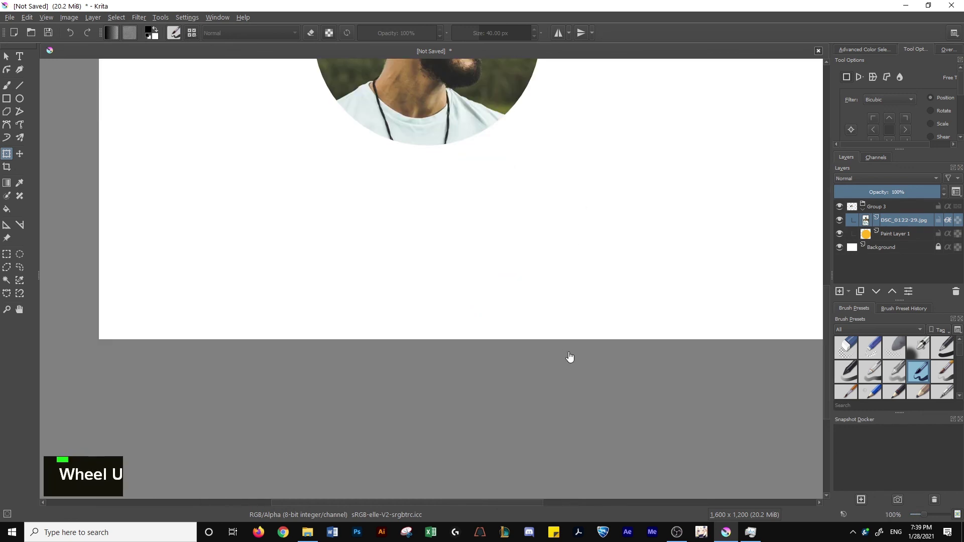
pyautogui.scroll(-2, 566, 321)
pyautogui.press('space')
pyautogui.moveTo(732, 222); pyautogui.dragTo(691, 387)
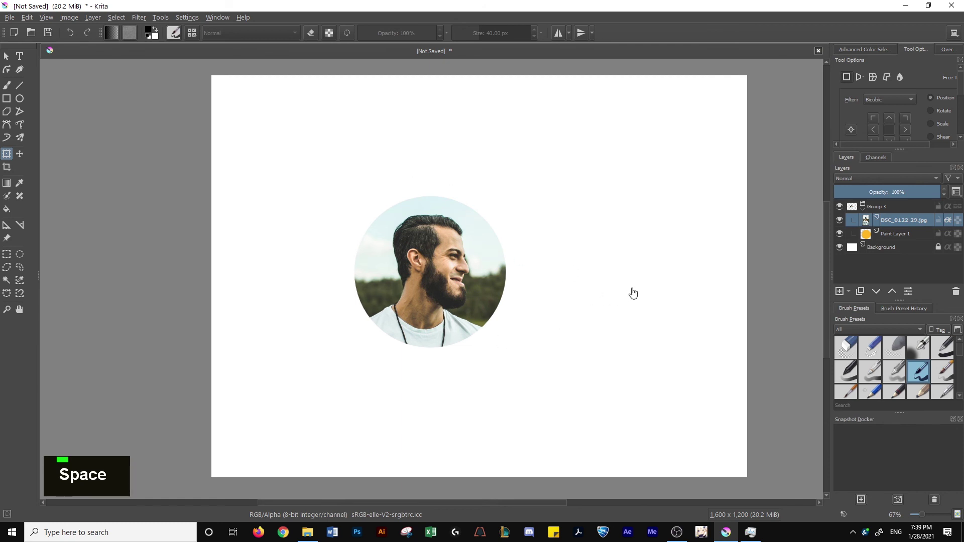